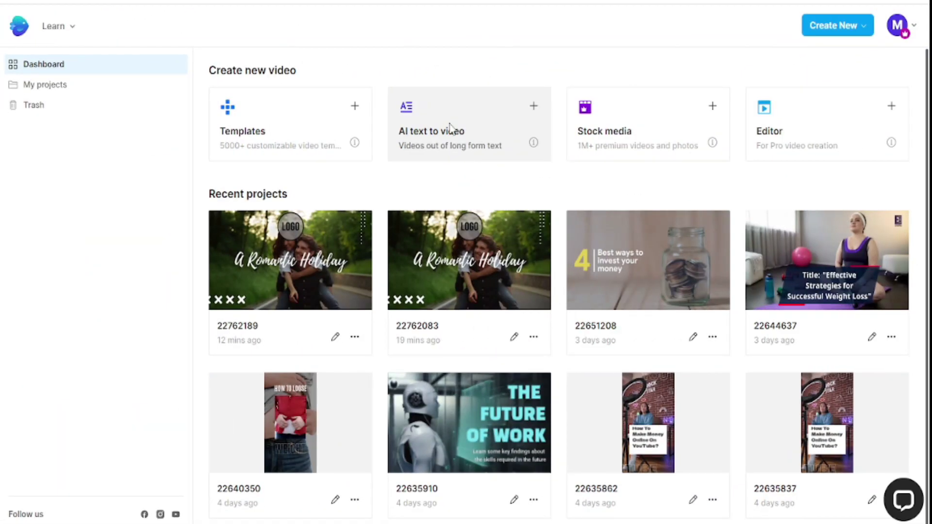
Browse the AI text-to-video templates and open the Vacation Travel Promo preview in Landscape (16:9).
left_click(449, 125)
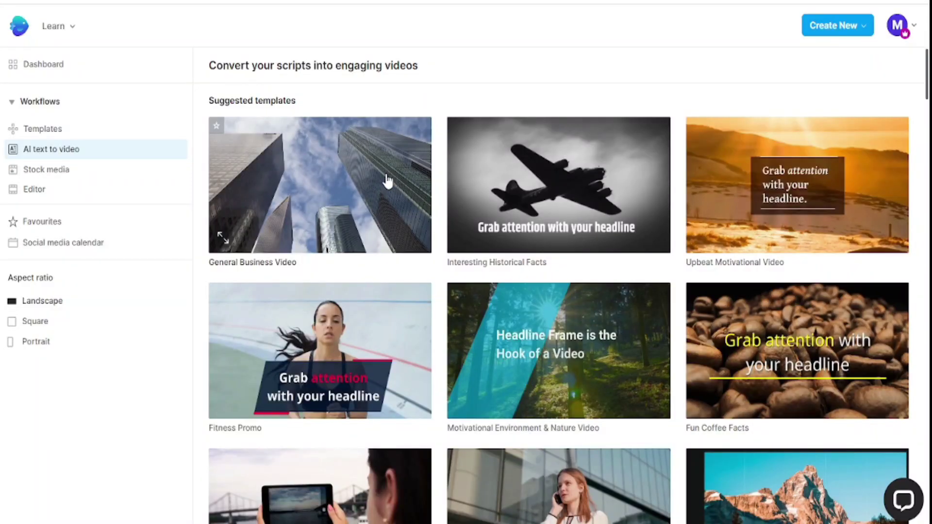
scroll(387, 180, "down", 5)
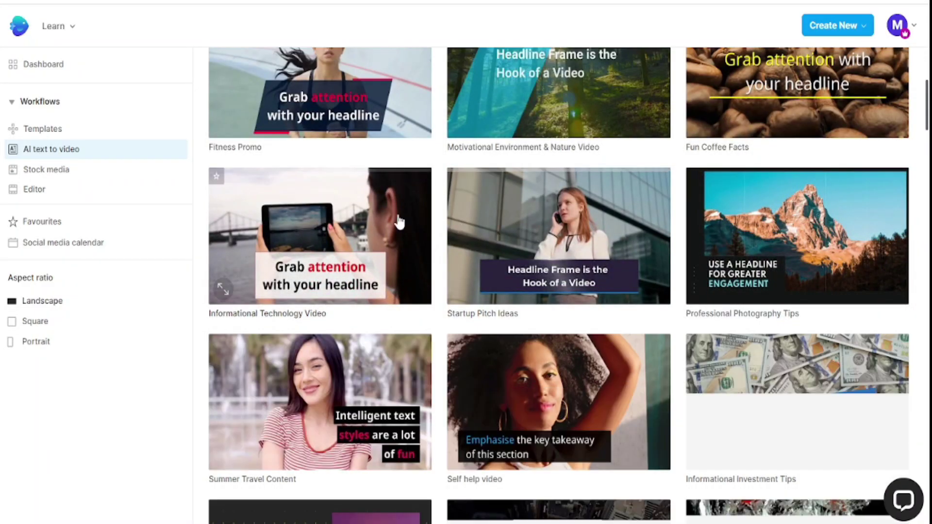
scroll(398, 218, "up", 5)
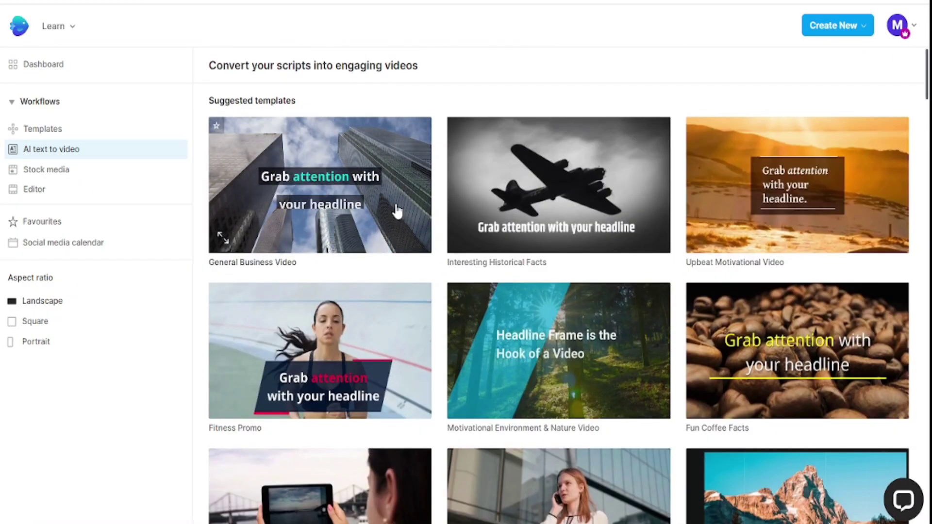
scroll(398, 213, "down", 5)
scroll(488, 213, "down", 5)
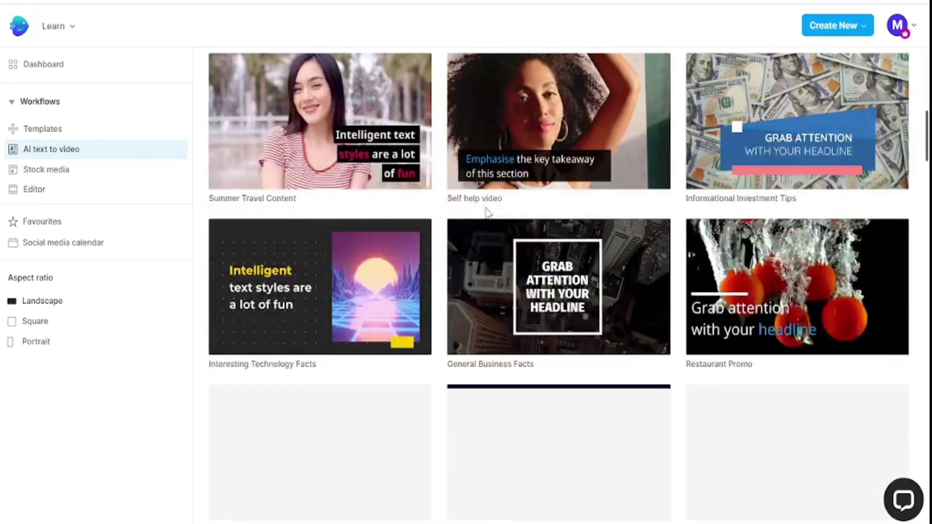
scroll(495, 214, "down", 5)
left_click(792, 242)
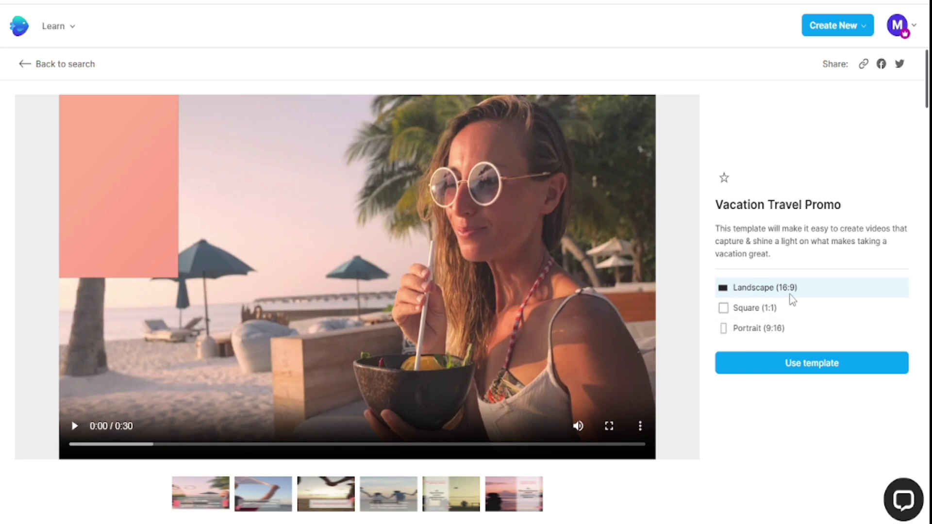
Use the Vacation Travel Promo template in Landscape (16:9) to open an empty script editor.
left_click(785, 364)
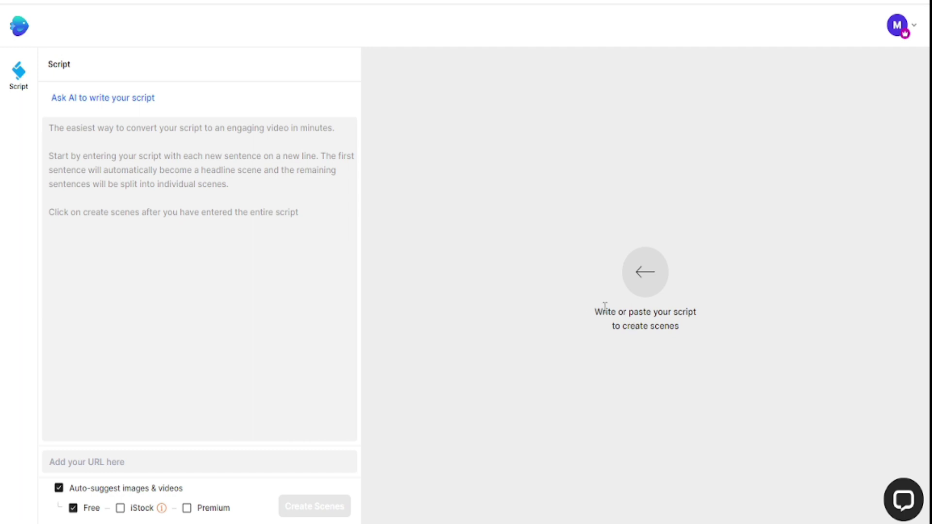
Add iStock and Premium sources alongside Free for auto-suggested images and videos.
left_click(151, 144)
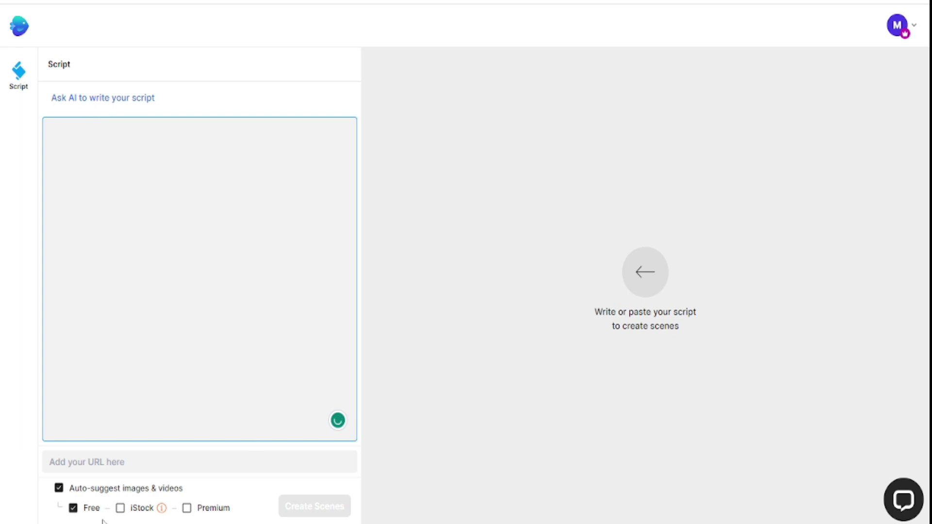
left_click(121, 509)
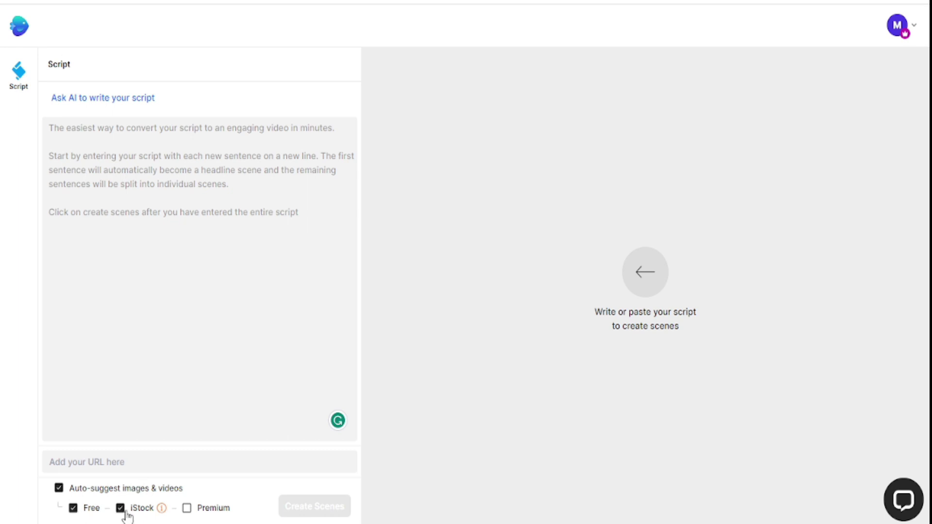
mouse_move(162, 508)
left_click(186, 509)
right_click(723, 2)
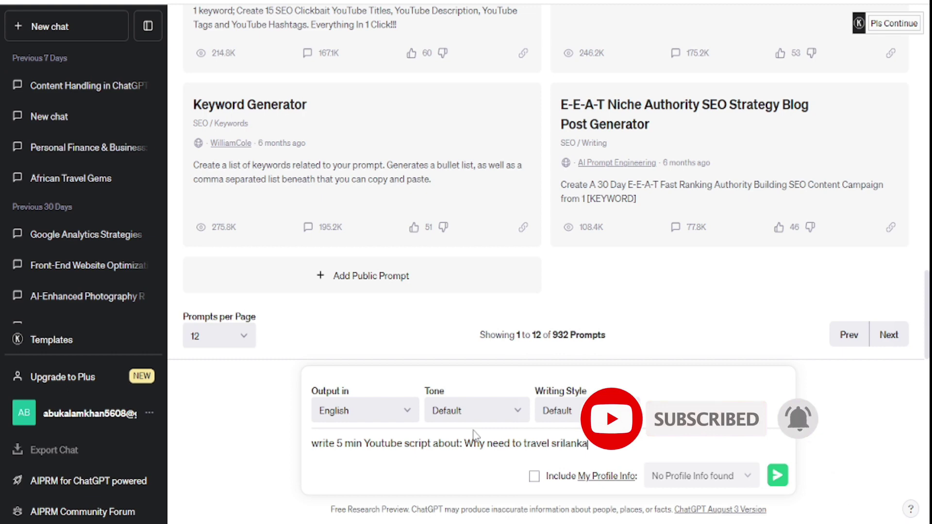
Send 'write 5 min Youtube script about: Why need to travel srilanka' to ChatGPT and review the answer.
key("Return")
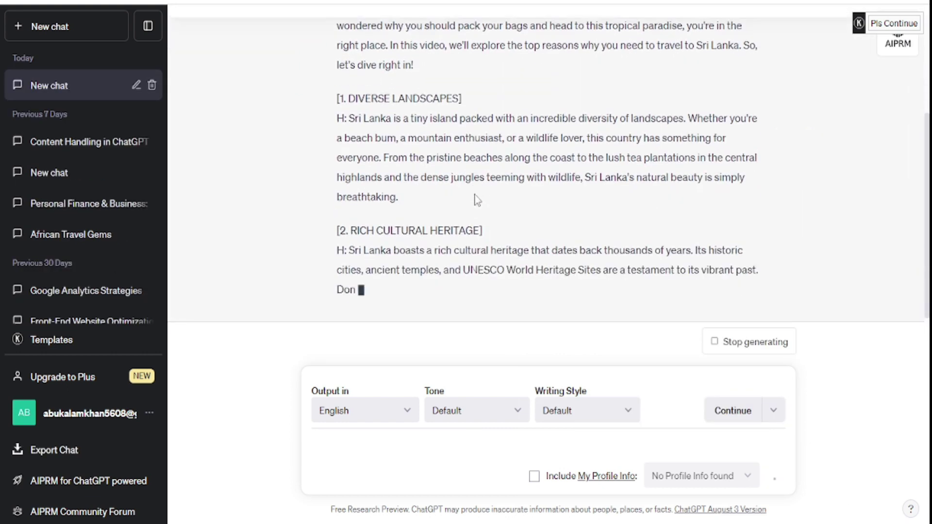
scroll(477, 199, "up", 5)
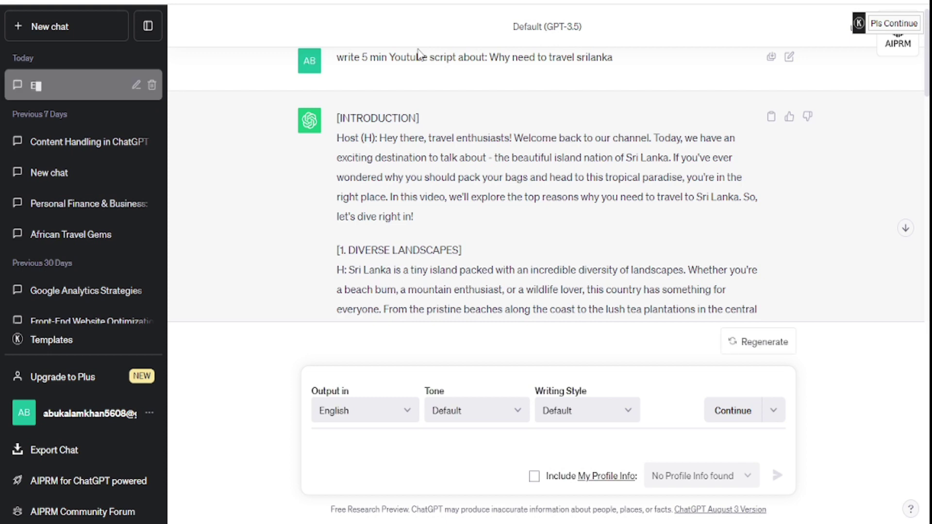
Paste the copied ChatGPT Sri Lanka script into InVideo and generate 17 storyboard scenes.
left_click(771, 133)
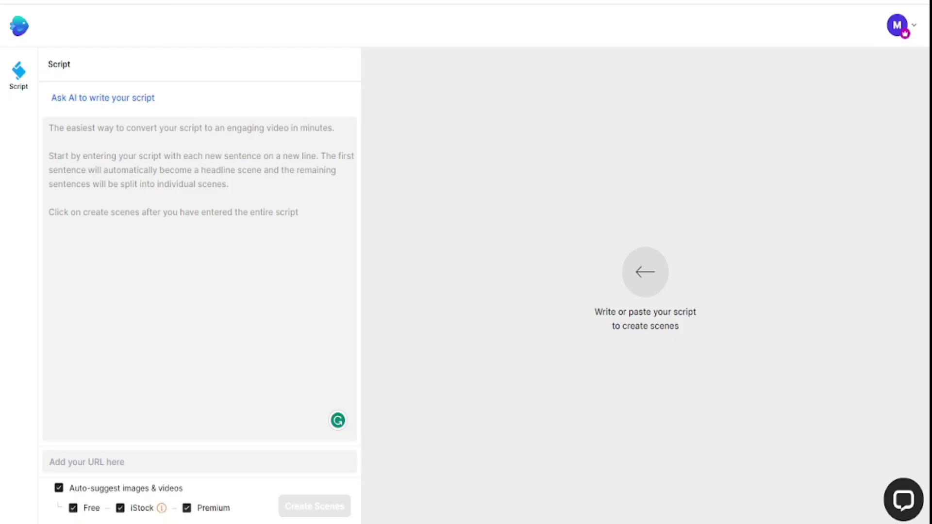
right_click(79, 135)
left_click(118, 245)
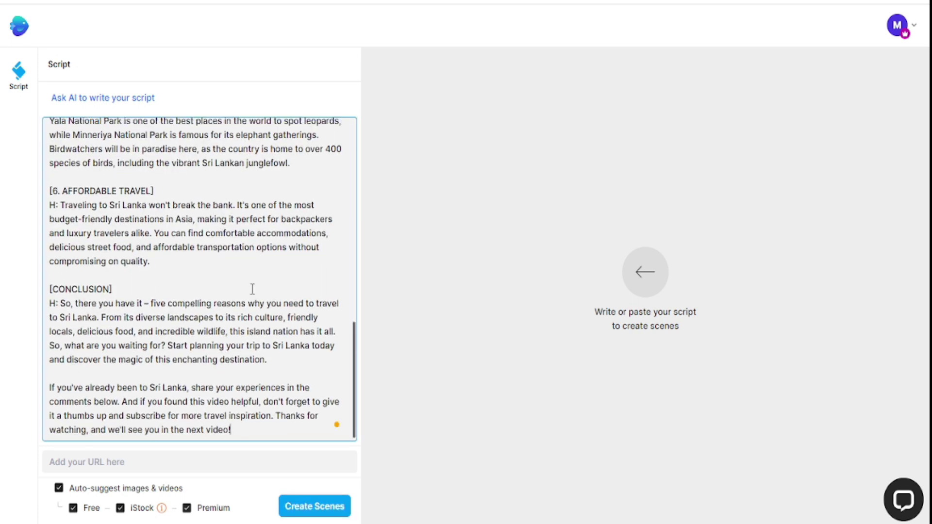
scroll(252, 289, "up", 10)
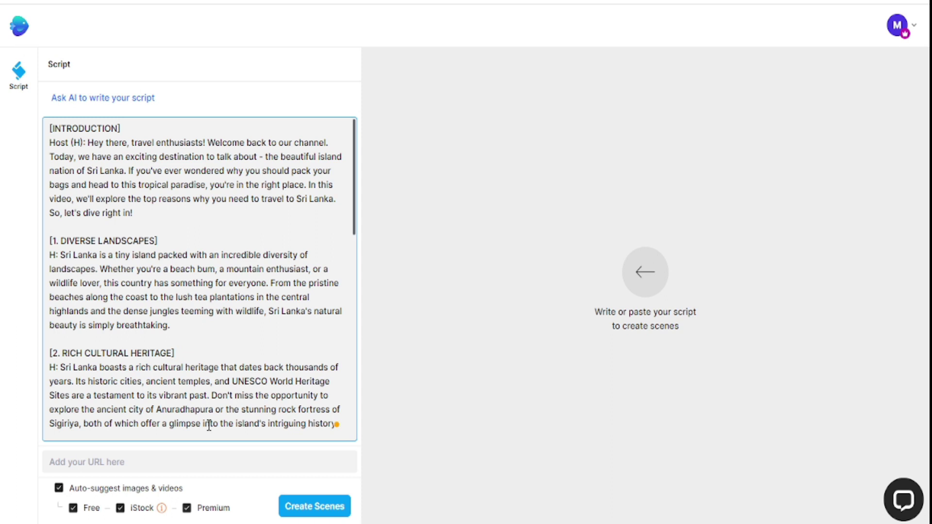
left_click(314, 507)
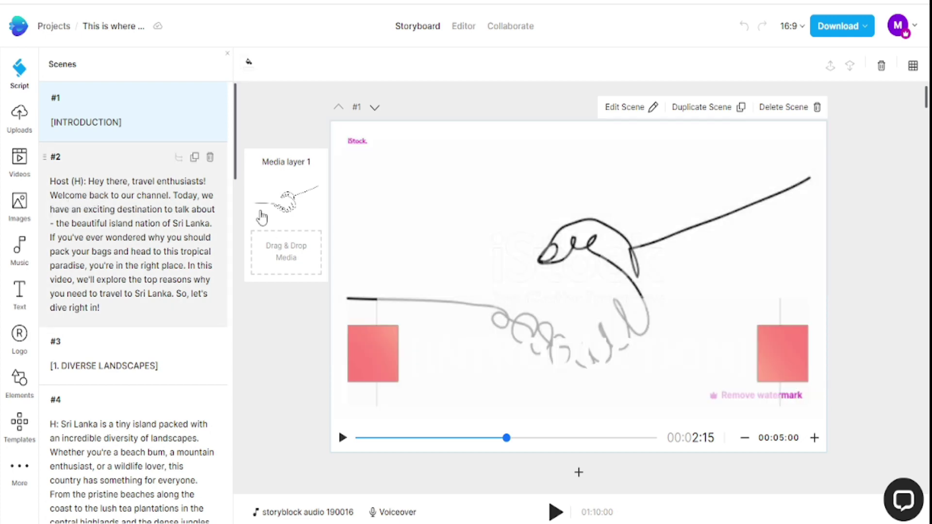
left_click(514, 270)
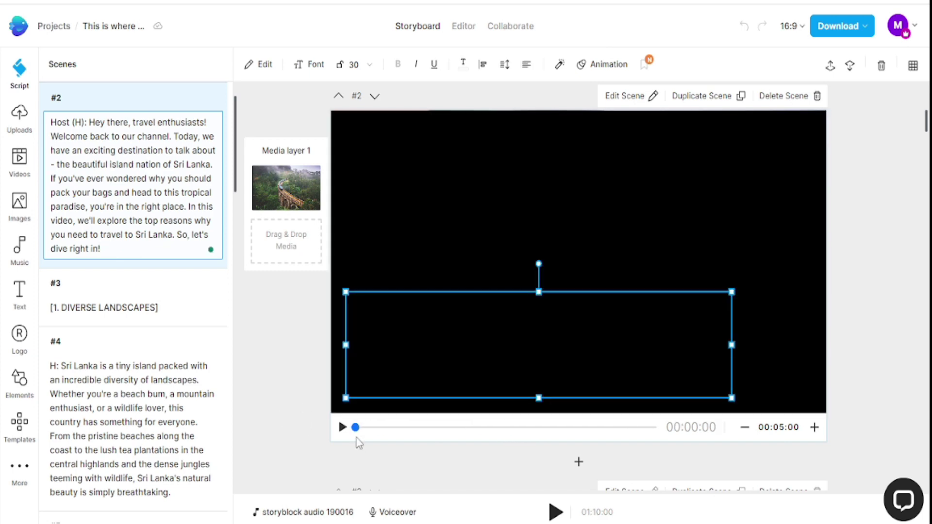
left_click(343, 428)
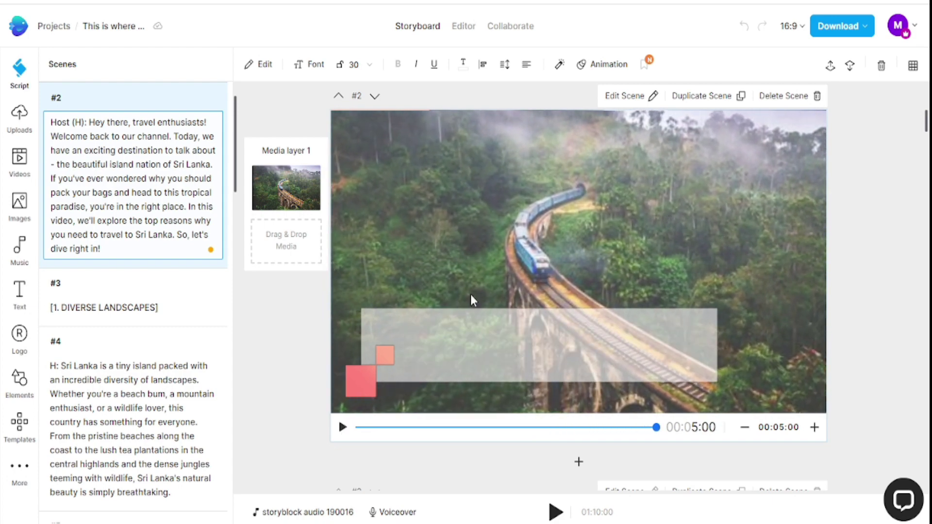
scroll(332, 264, "down", 10)
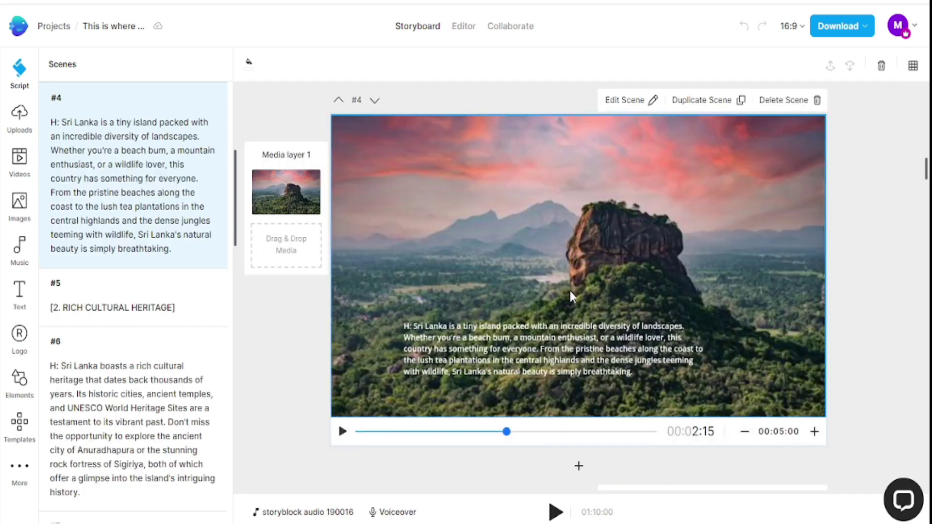
scroll(572, 292, "down", 4)
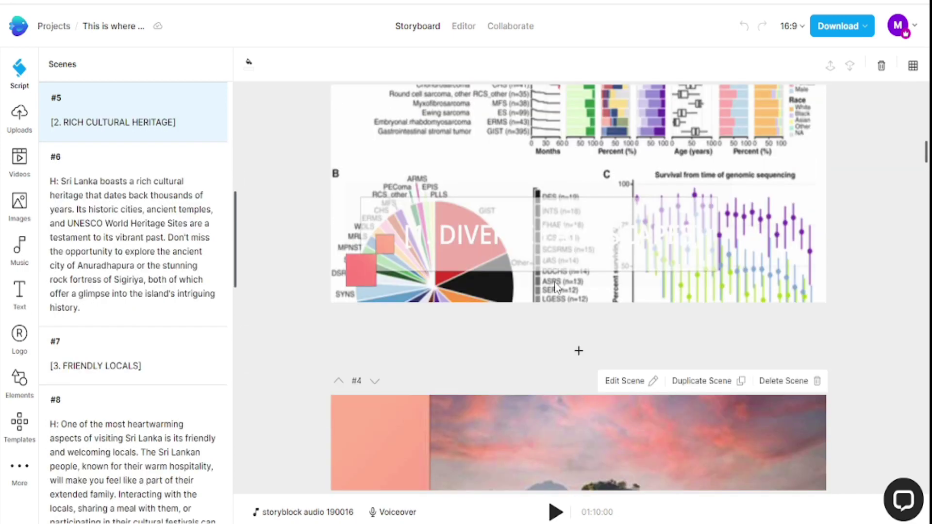
left_click(556, 512)
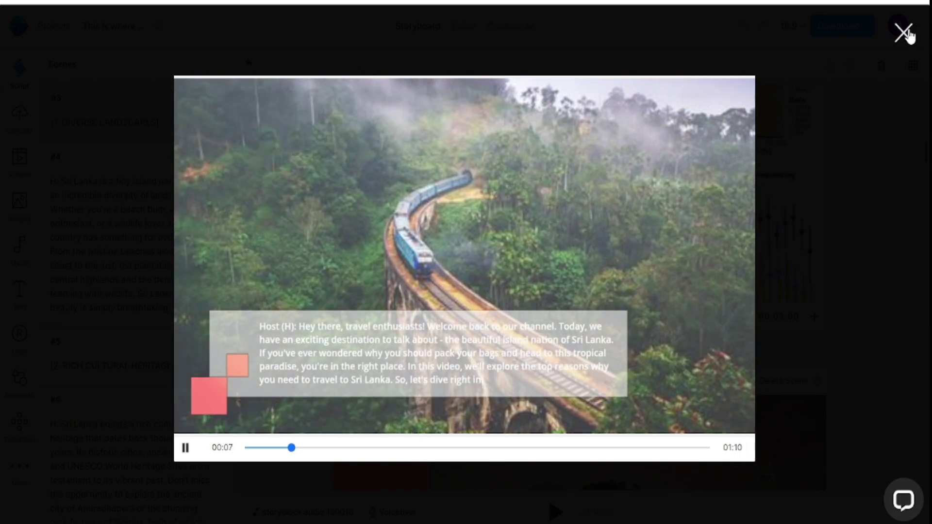
left_click(906, 35)
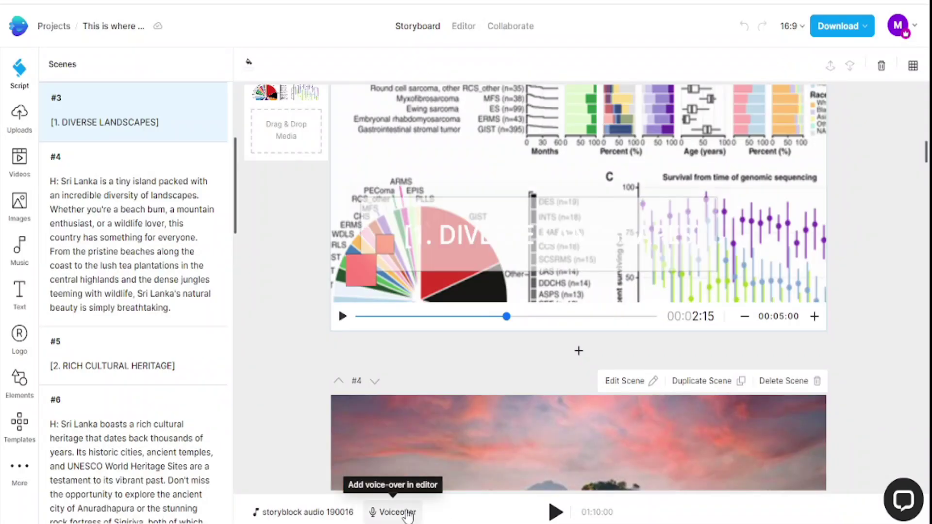
Start an automated text-to-speech voiceover using the Realistic (New) voice type.
left_click(412, 513)
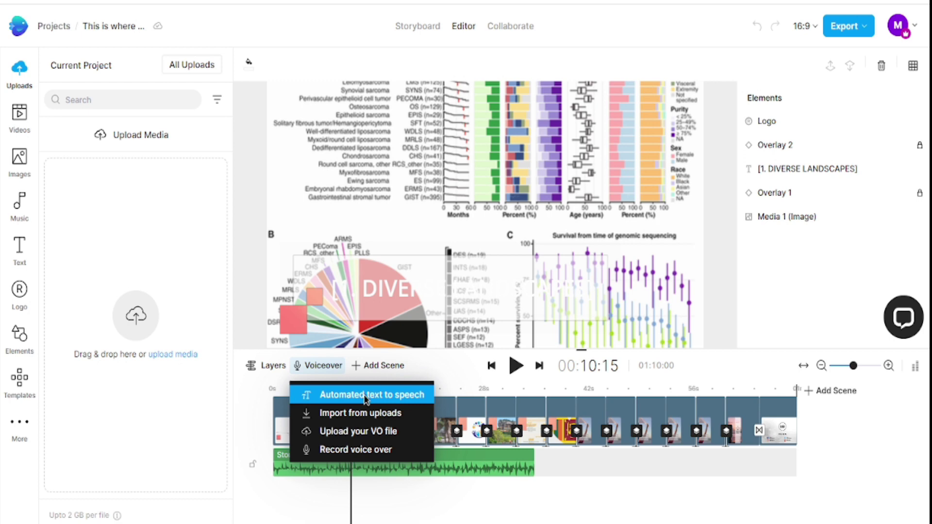
left_click(365, 396)
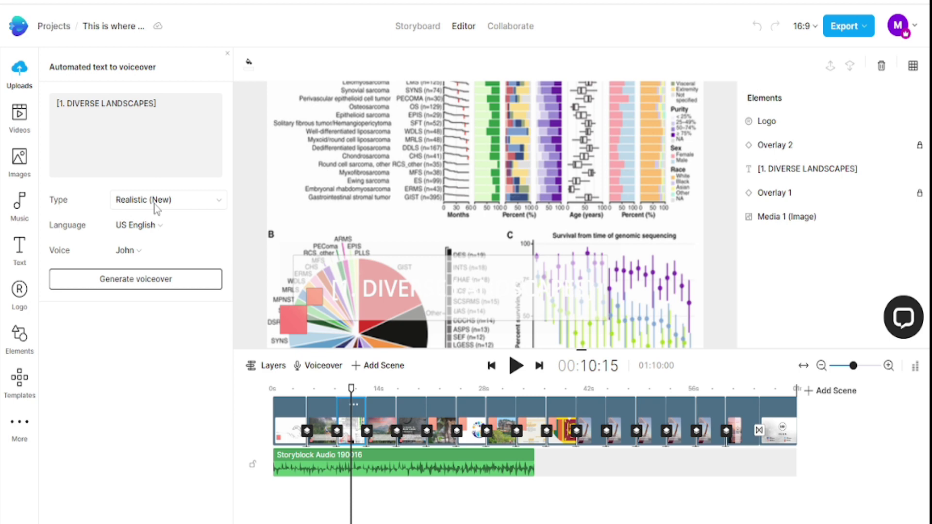
left_click(148, 203)
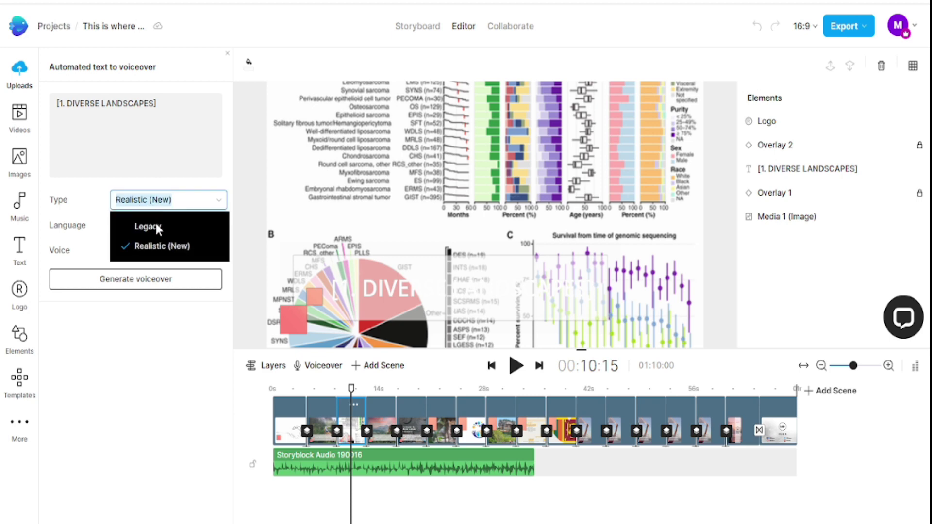
left_click(145, 297)
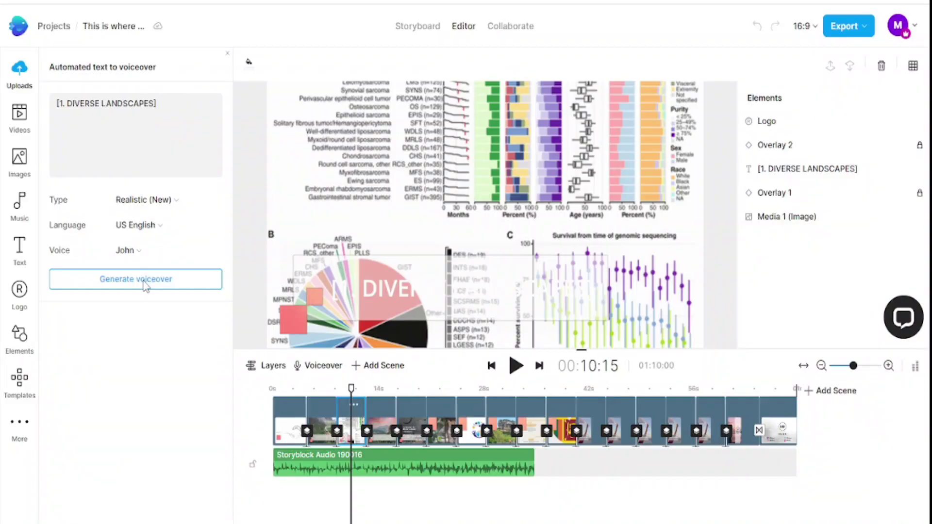
Replace the placeholder with the full Sri Lanka script, generate John's US English voiceover, and add it.
triple_click(141, 100)
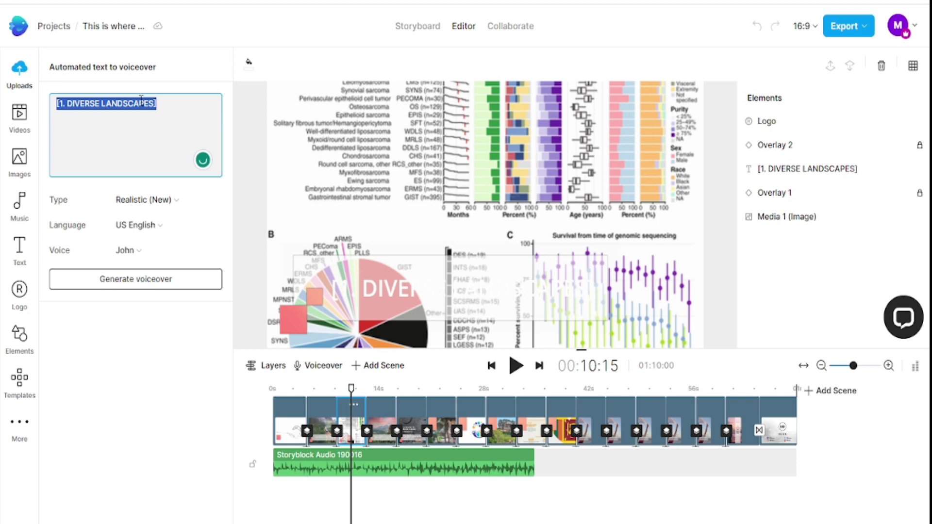
key("BackSpace")
right_click(115, 102)
left_click(140, 212)
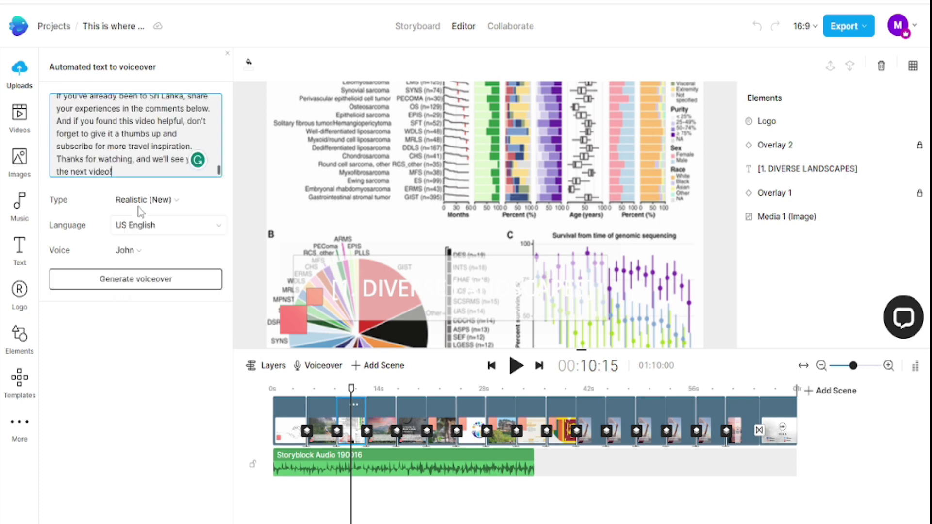
left_click(145, 288)
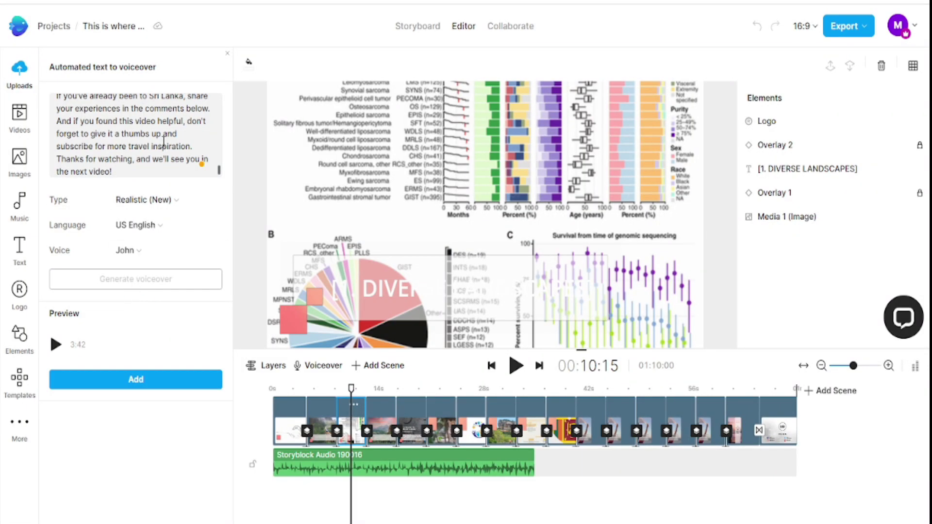
scroll(147, 128, "up", 5)
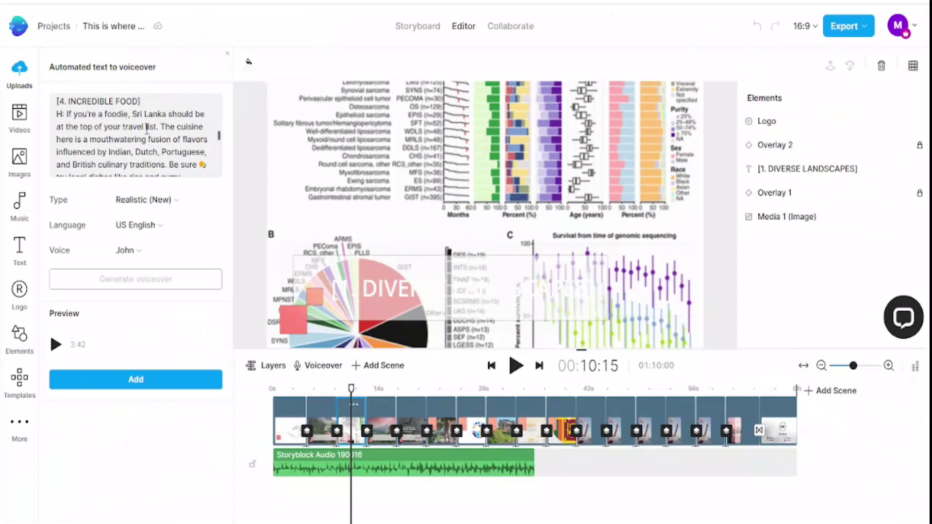
left_click(146, 381)
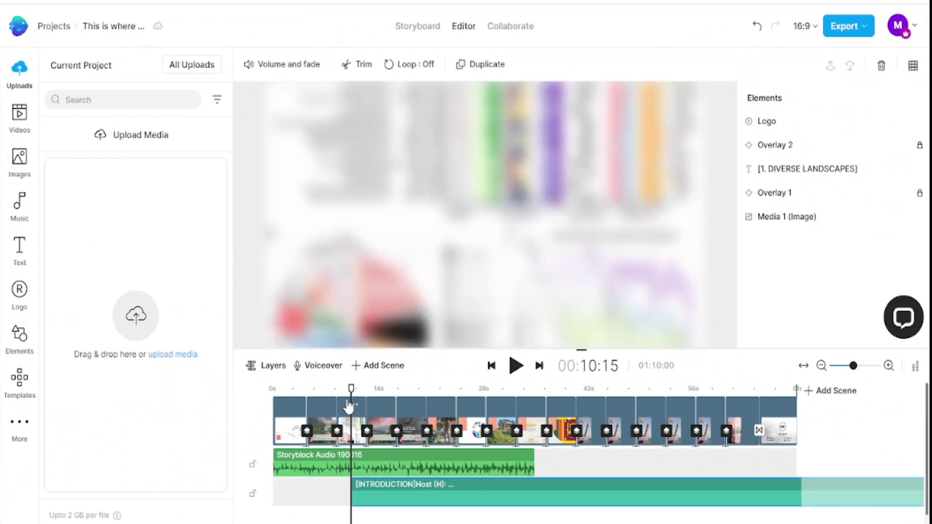
Extend the Storyblock music clip to the end of the 1:10 timeline and play back to check.
left_click_drag(351, 389, 313, 388)
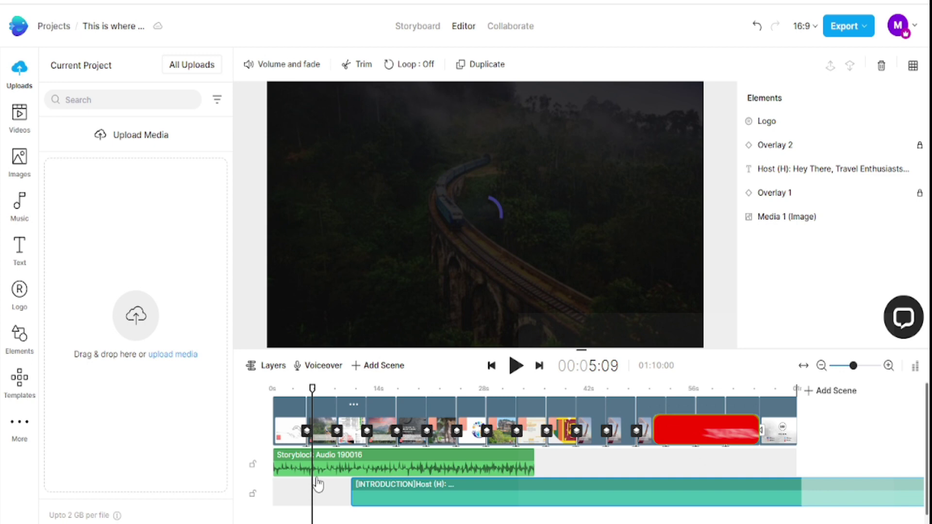
left_click(277, 388)
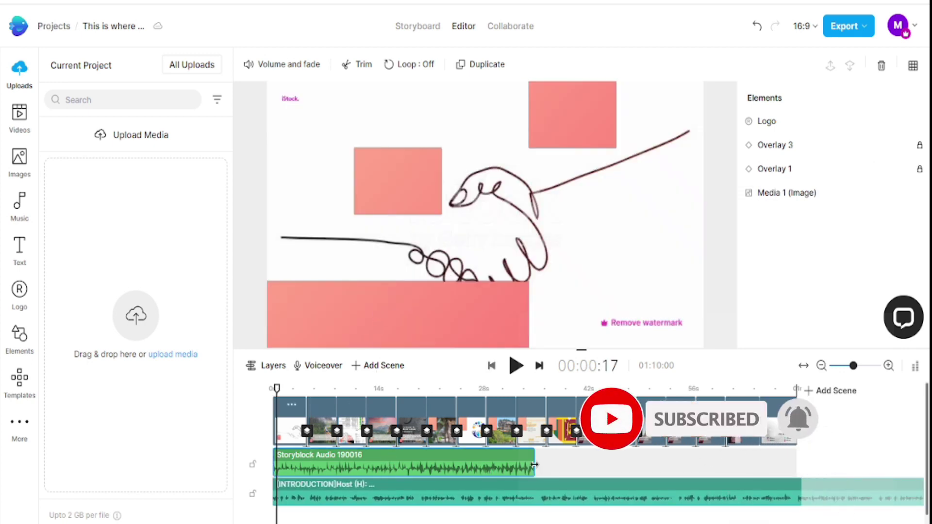
left_click_drag(534, 464, 837, 464)
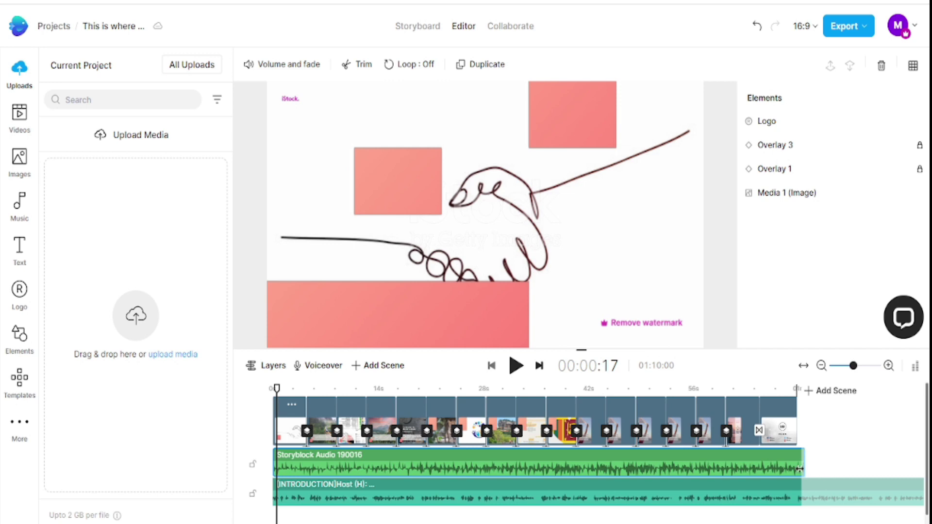
left_click_drag(277, 389, 353, 388)
left_click(829, 424)
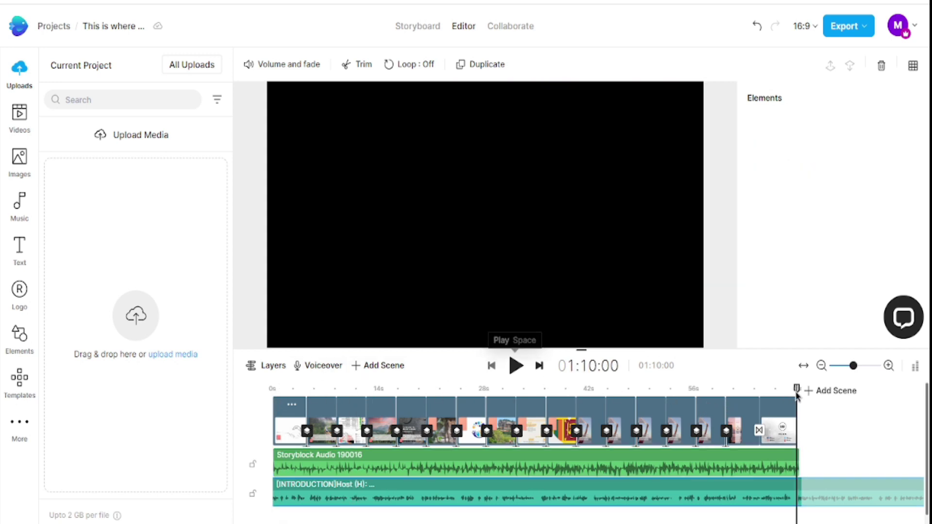
left_click(515, 365)
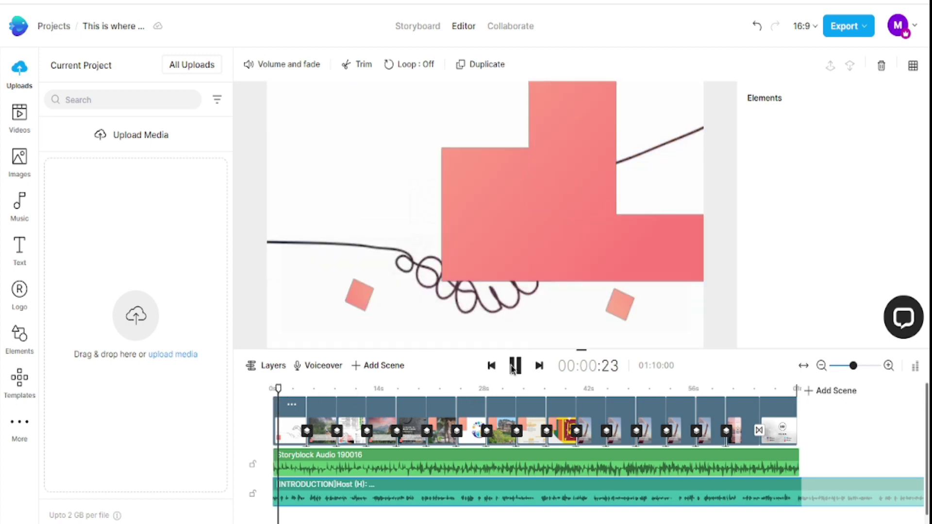
left_click(515, 366)
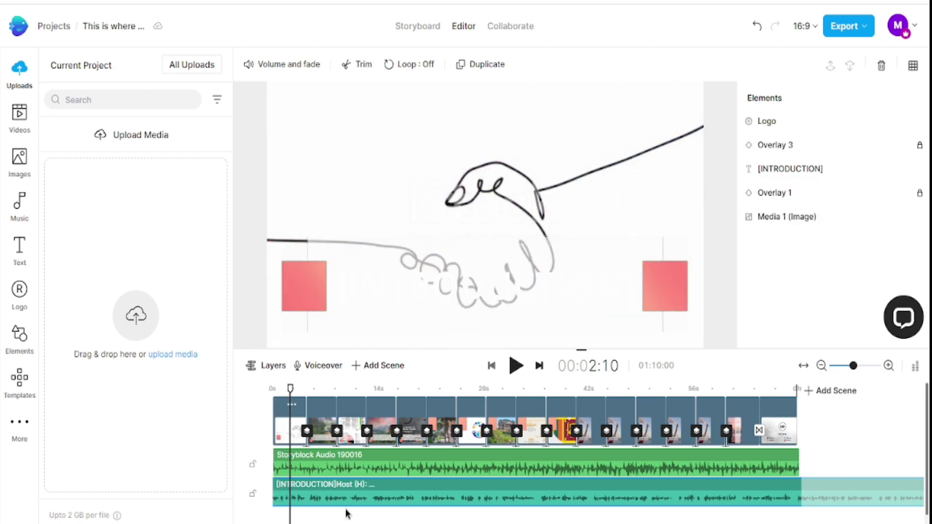
Delete the Storyblock music track and play the video through to review it.
right_click(351, 470)
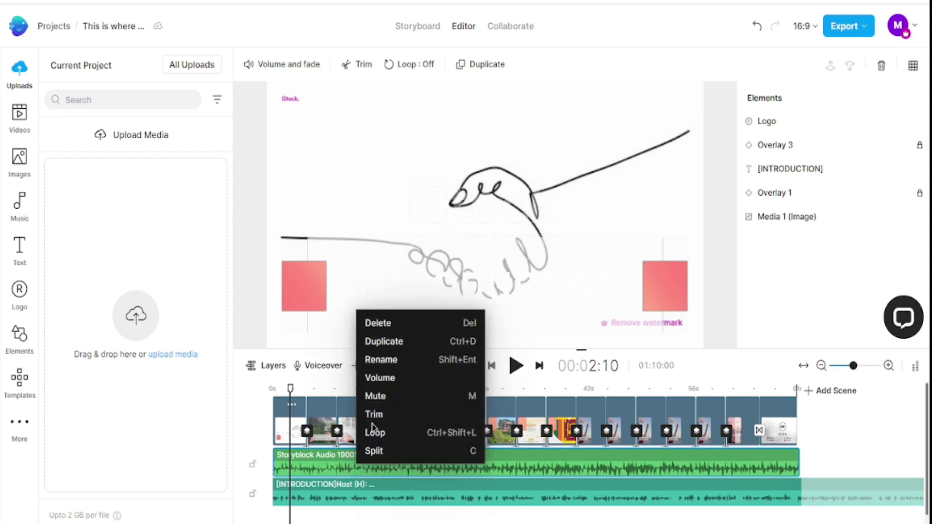
left_click(390, 321)
left_click(519, 332)
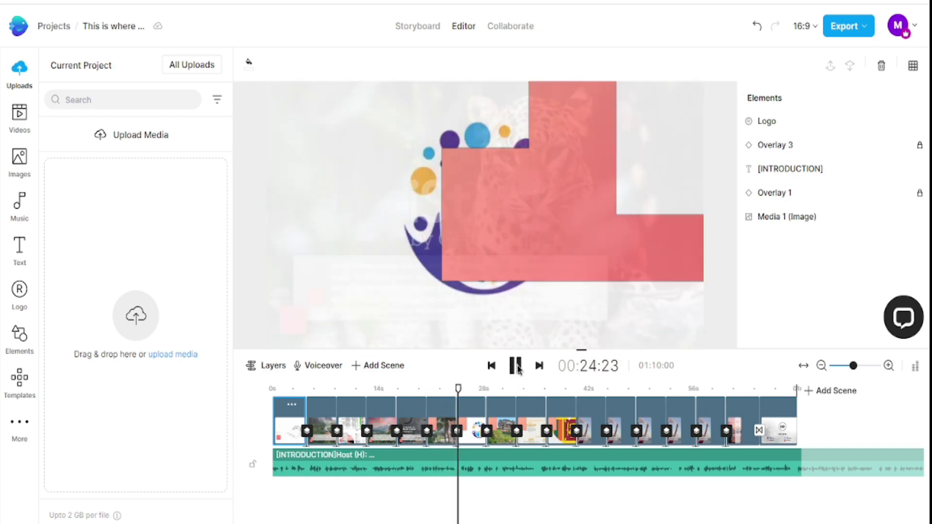
left_click(516, 368)
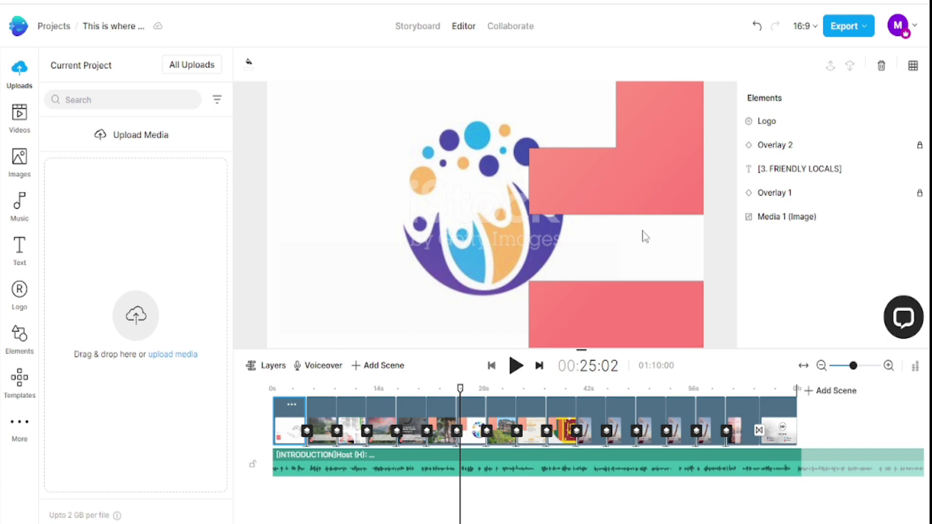